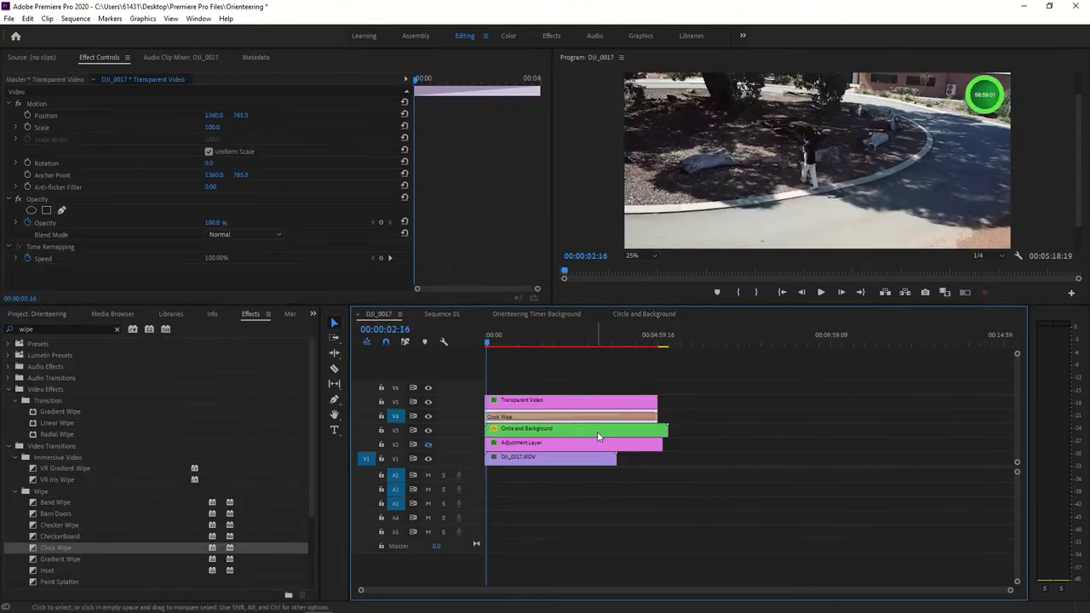
# Open the Circle and Background nested sequence and render its clock-wipe preview.
pyautogui.doubleClick(599, 436)
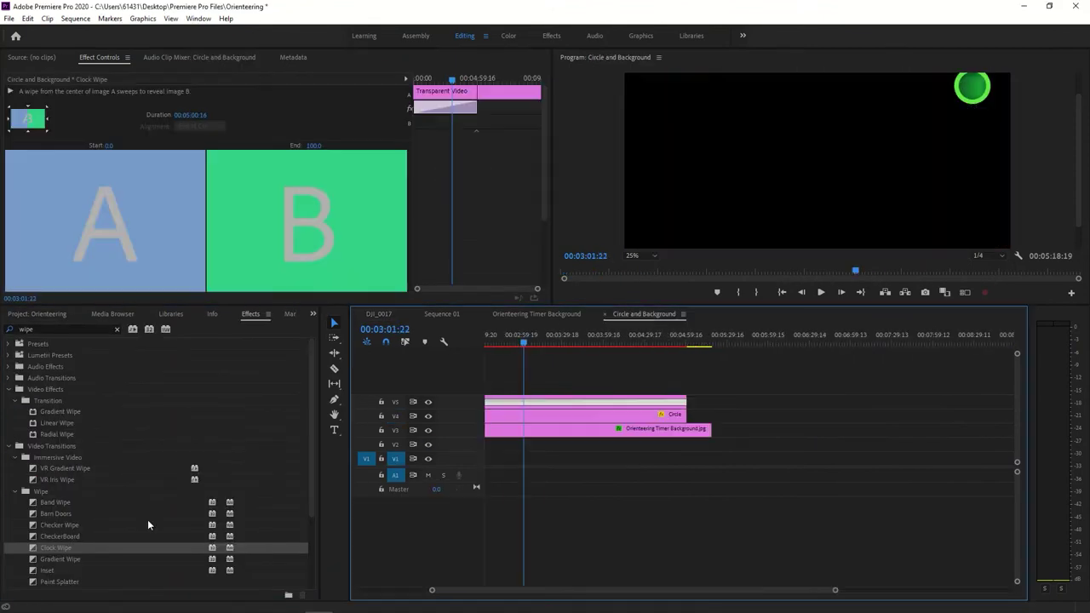
pyautogui.press('Return')
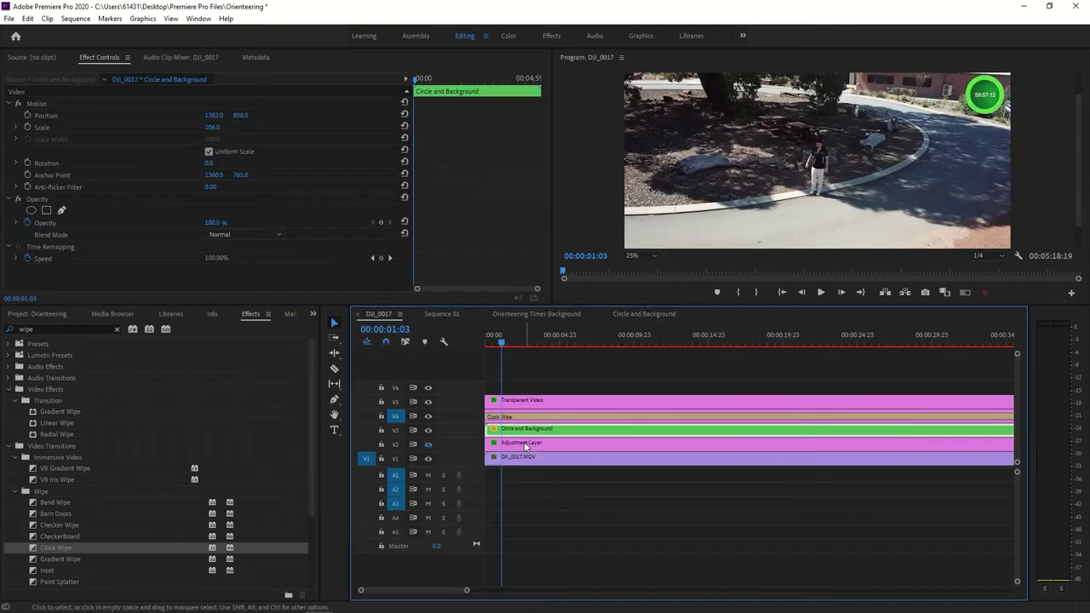
# Append drone clips DJI_0019, DJI_0020, DJI_0021 and DJI_0022 after DJI_0017 from the Footage bin.
pyautogui.moveTo(685, 334); pyautogui.dragTo(843, 337)
pyautogui.click(36, 314)
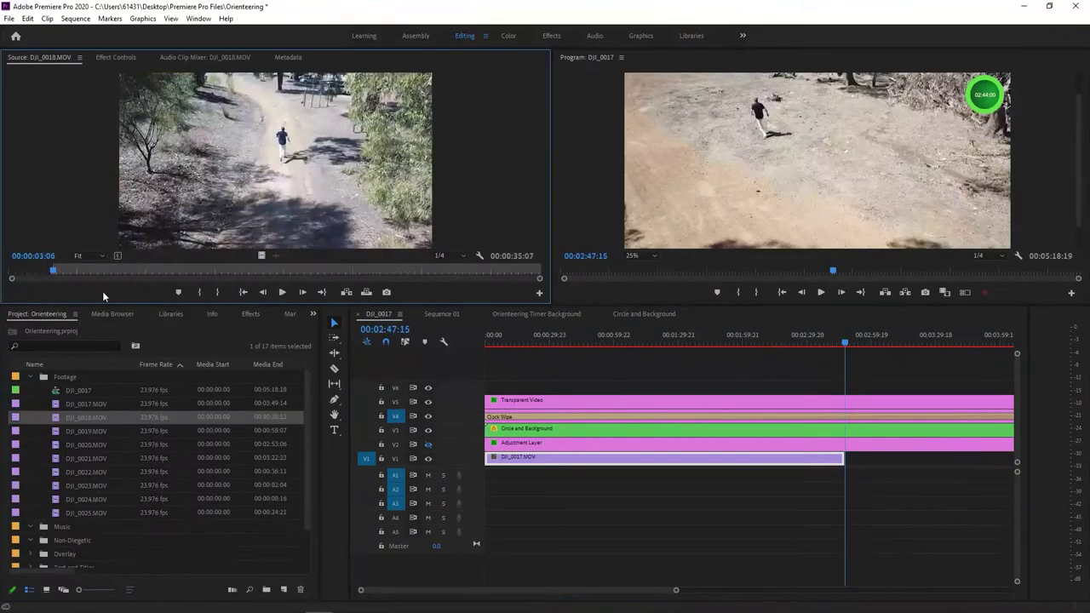
pyautogui.doubleClick(85, 431)
pyautogui.press('.')
pyautogui.doubleClick(85, 444)
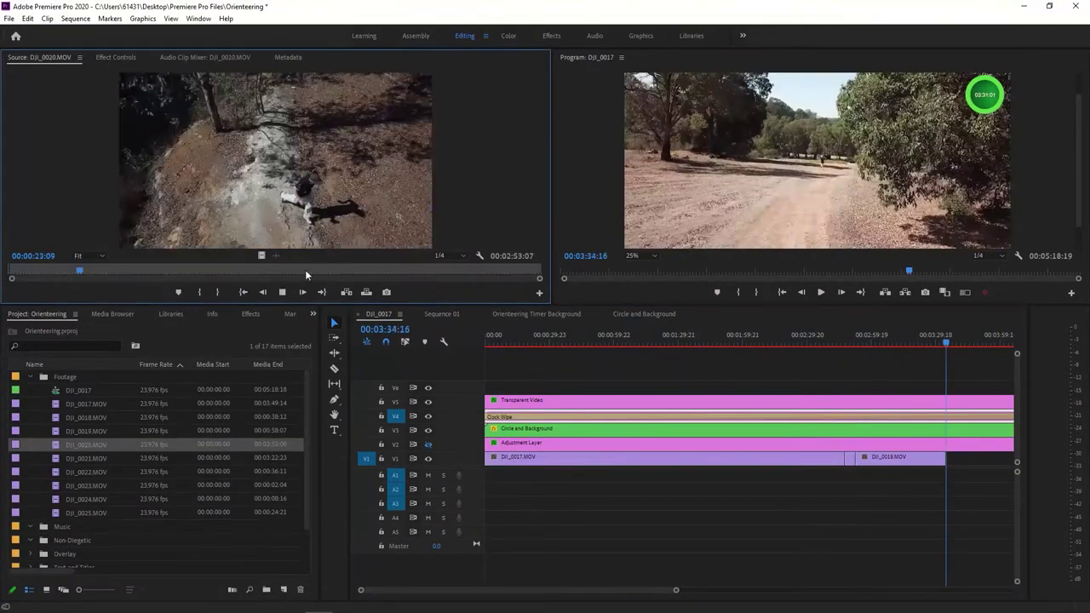
pyautogui.click(191, 272)
pyautogui.press('.')
pyautogui.doubleClick(85, 458)
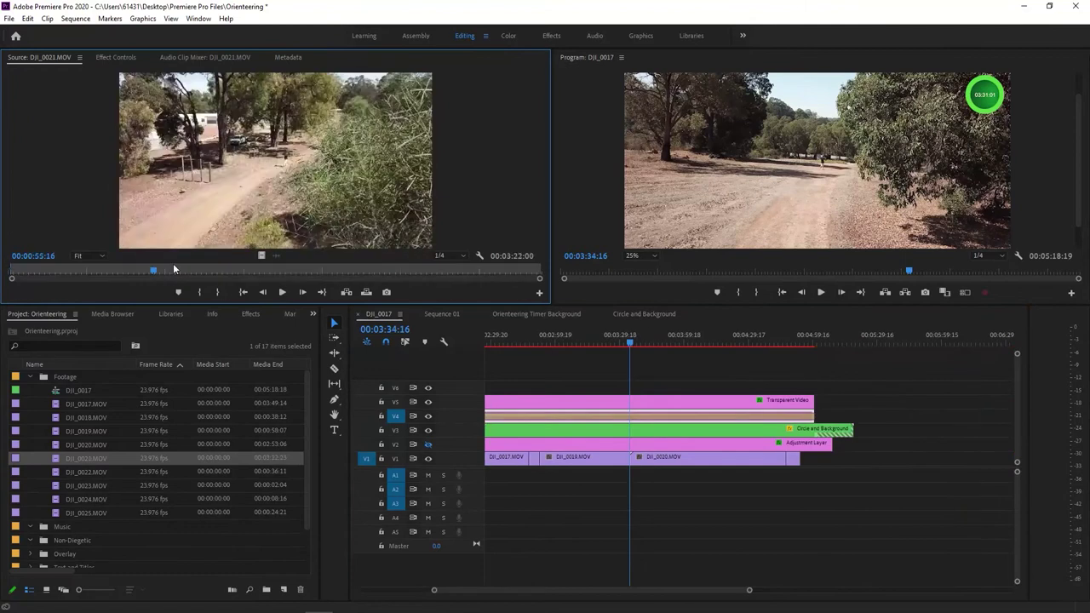
pyautogui.press('.')
pyautogui.doubleClick(85, 472)
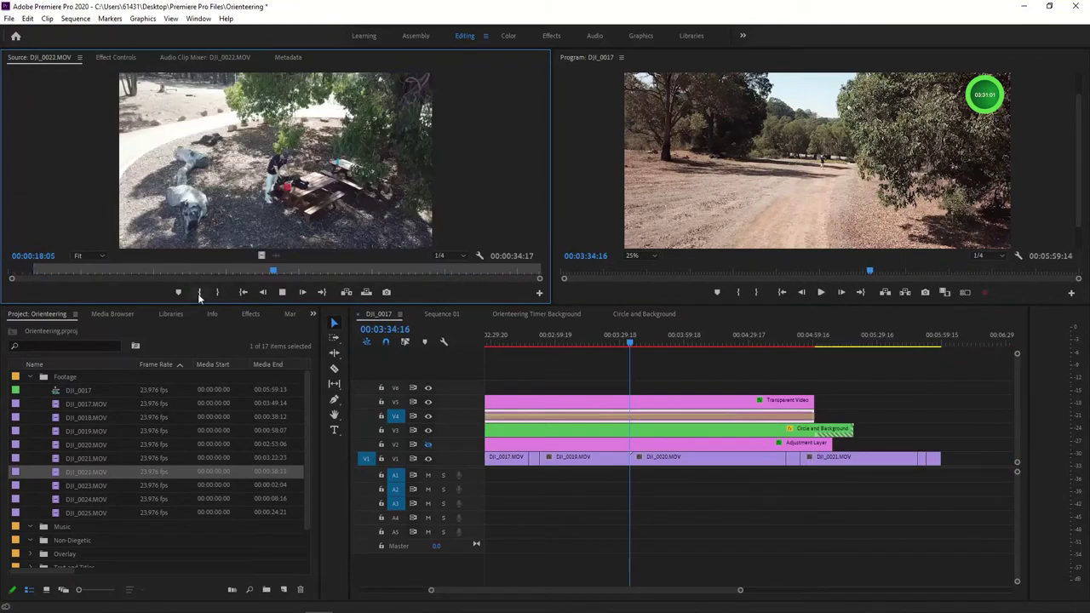
pyautogui.press('.')
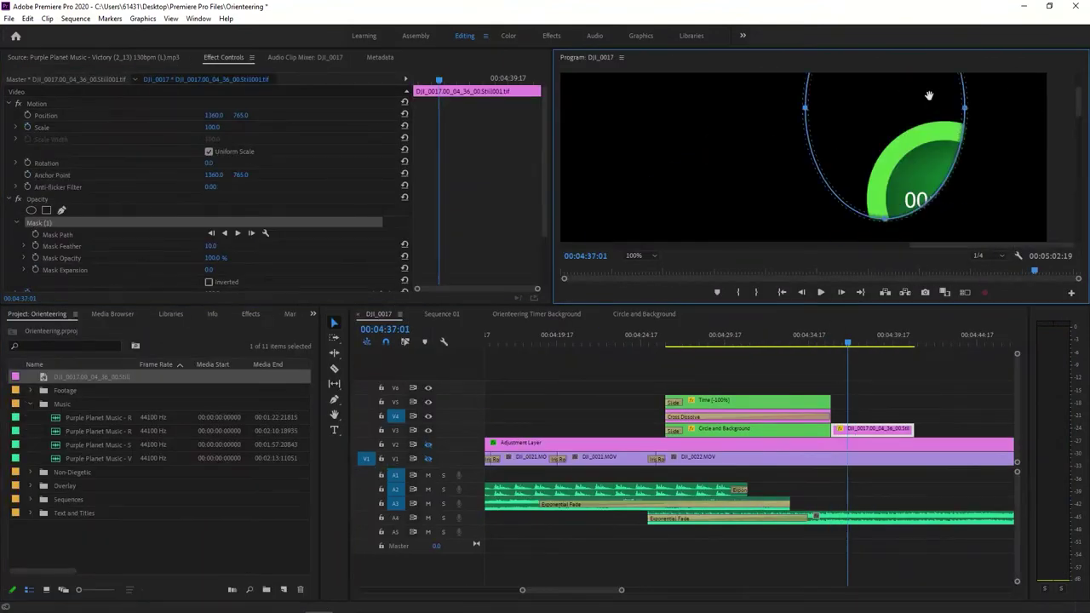
# Deselect the mask to review the timer circle result.
pyautogui.click(61, 257)
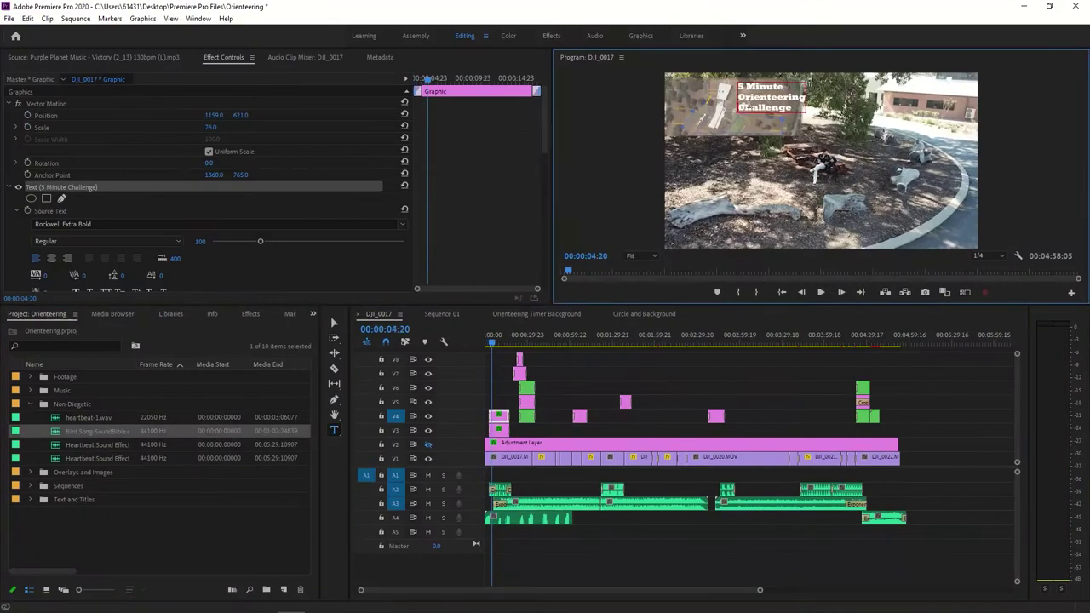
# Move the playhead back to review the opening titles.
pyautogui.click(505, 415)
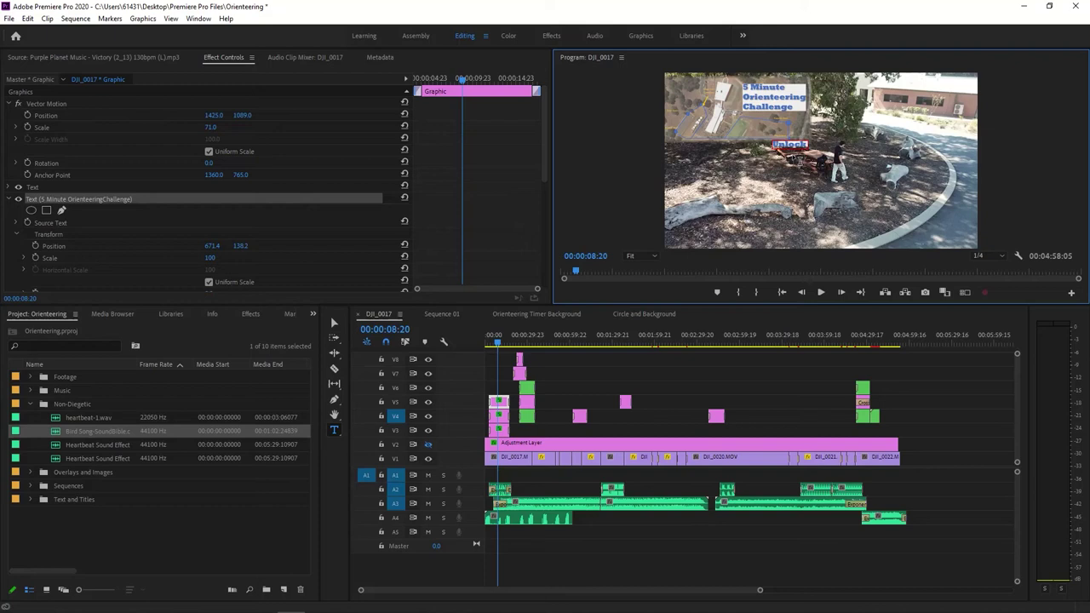